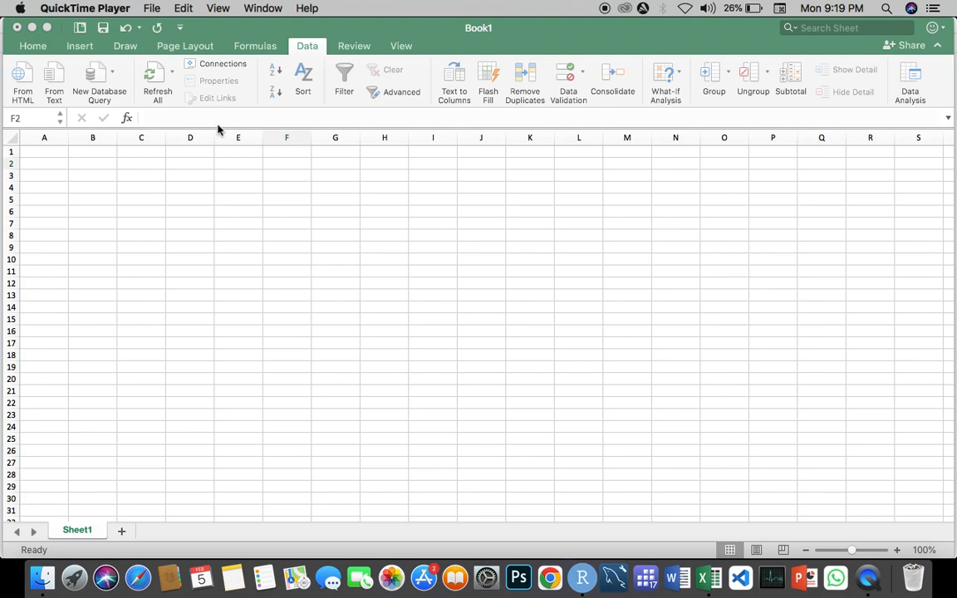
- Widen column D to about four times its default width
{"action": "left_click", "coordinate": [211, 138]}
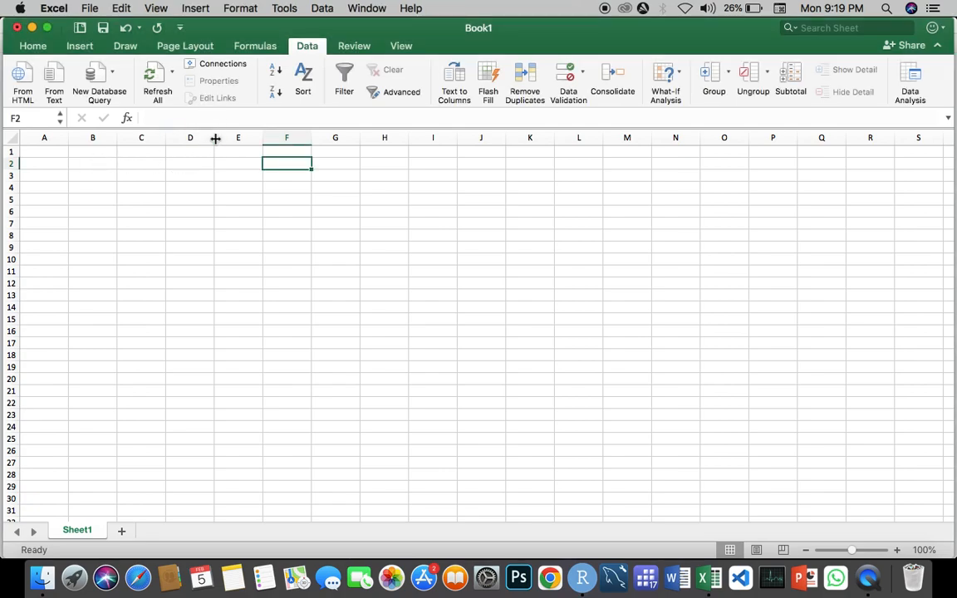
{"action": "left_click_drag", "start_coordinate": [214, 137], "coordinate": [360, 143]}
{"action": "left_click", "coordinate": [343, 142]}
- Enter the label "regression" in cell D2 and "correlation" in cell D3
{"action": "left_click", "coordinate": [271, 161]}
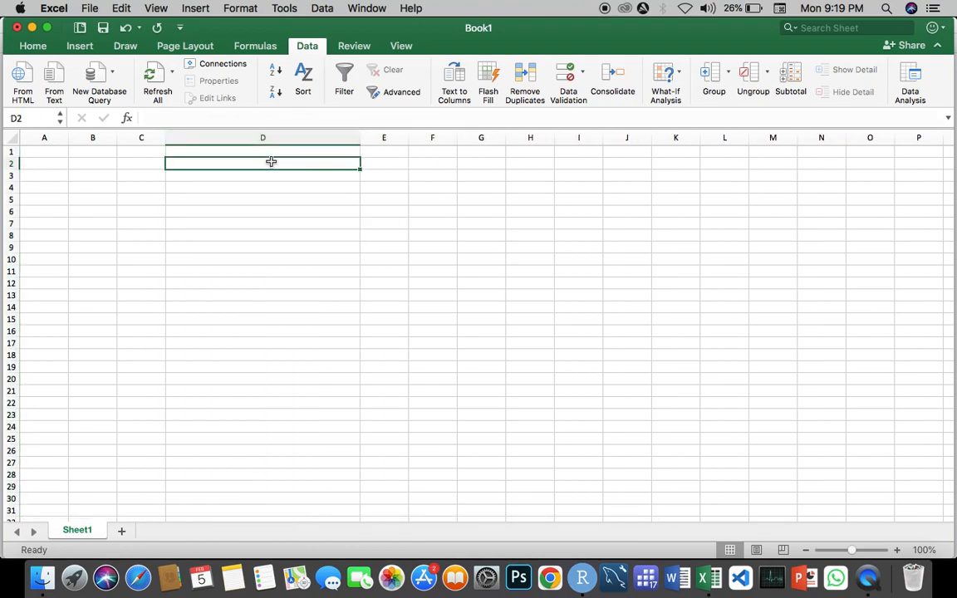
{"action": "type", "text": "regressio"}
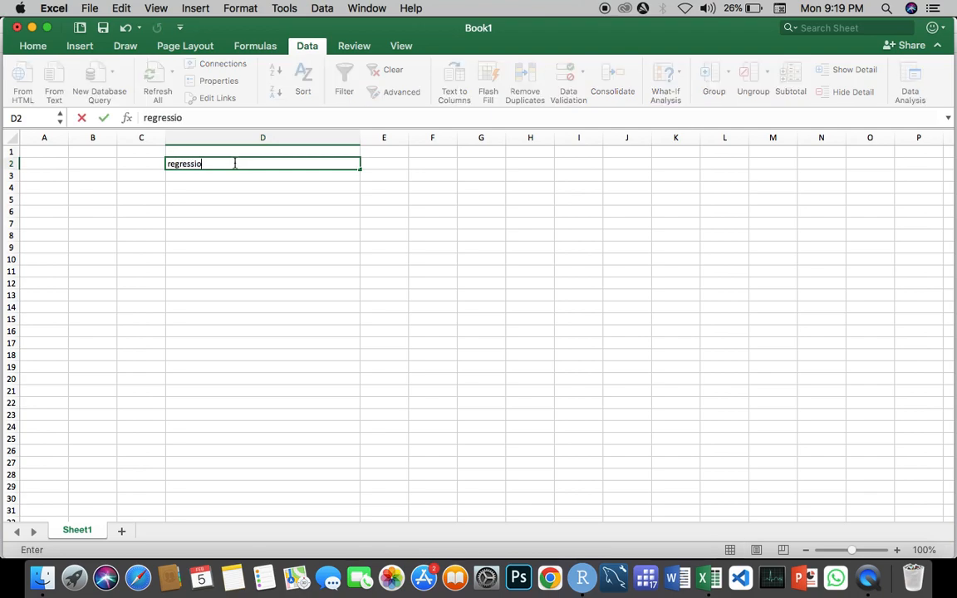
{"action": "type", "text": "n"}
{"action": "key", "text": "Return"}
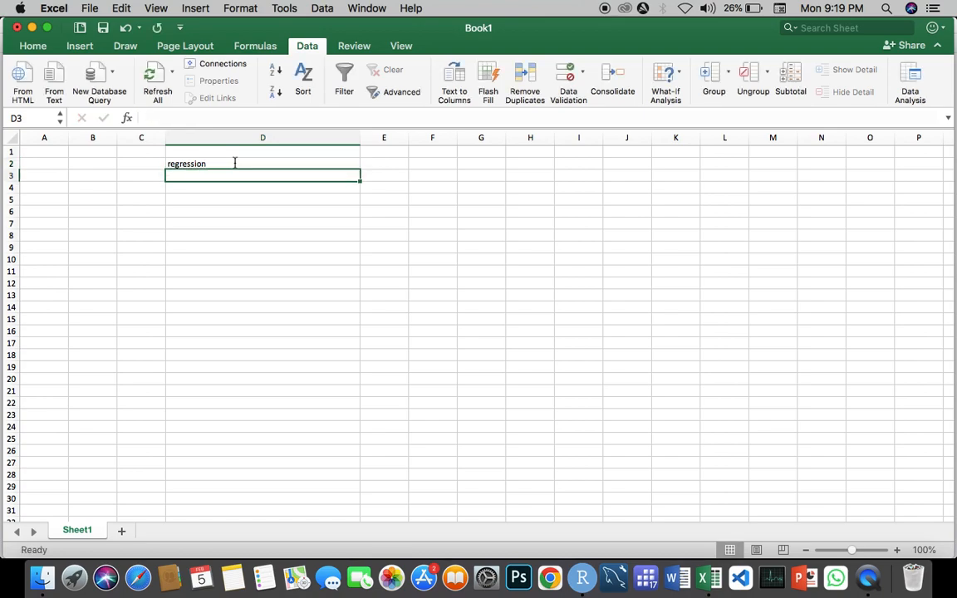
{"action": "type", "text": "corr"}
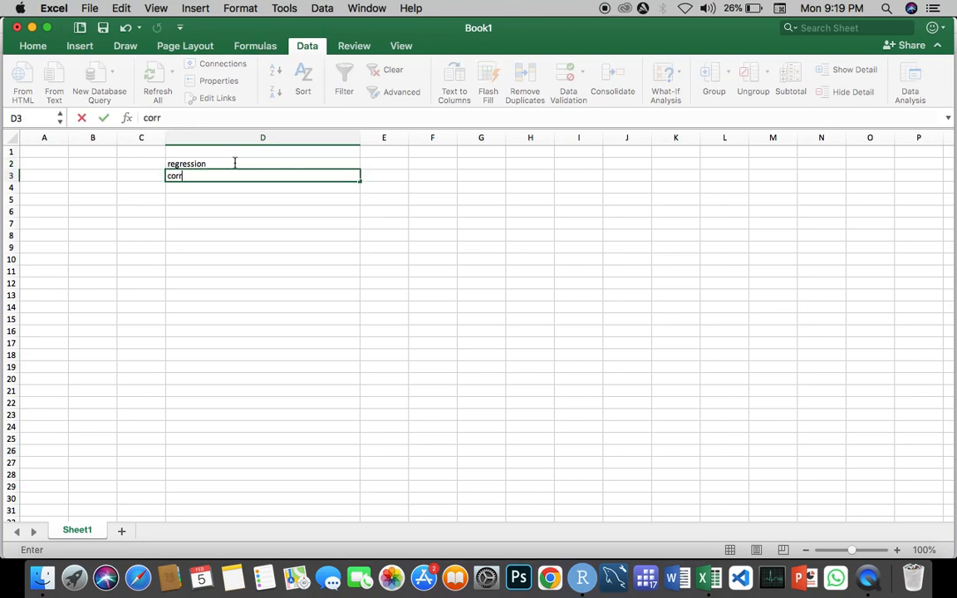
{"action": "type", "text": "ell"}
{"action": "key", "text": "BackSpace"}
{"action": "type", "text": "ation"}
{"action": "key", "text": "Return"}
- Enter the label "scatter plot" in cell D4, correcting the extra t
{"action": "type", "text": "scattter plot"}
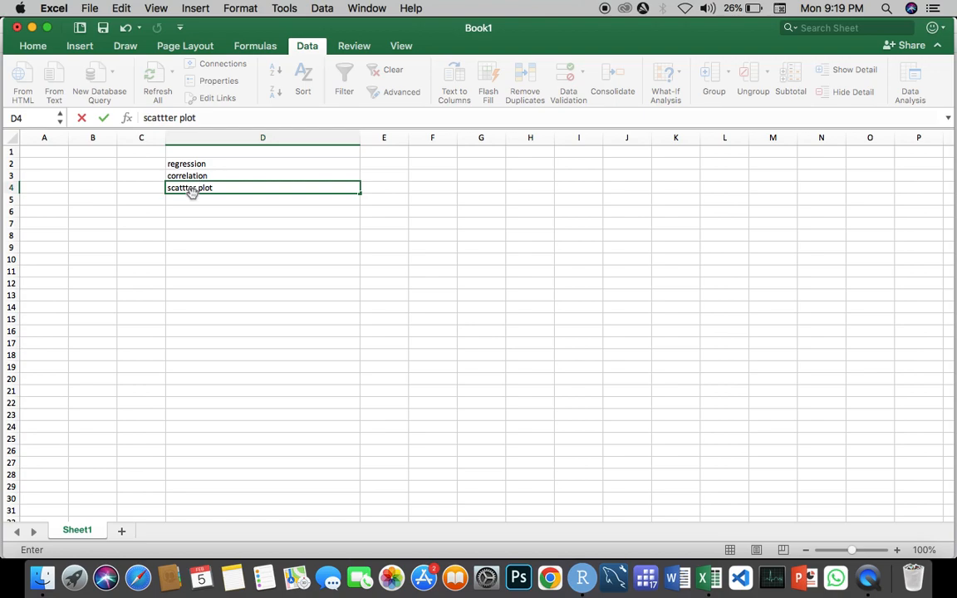
{"action": "left_click", "coordinate": [183, 187]}
{"action": "key", "text": "BackSpace"}
{"action": "left_click", "coordinate": [226, 200]}
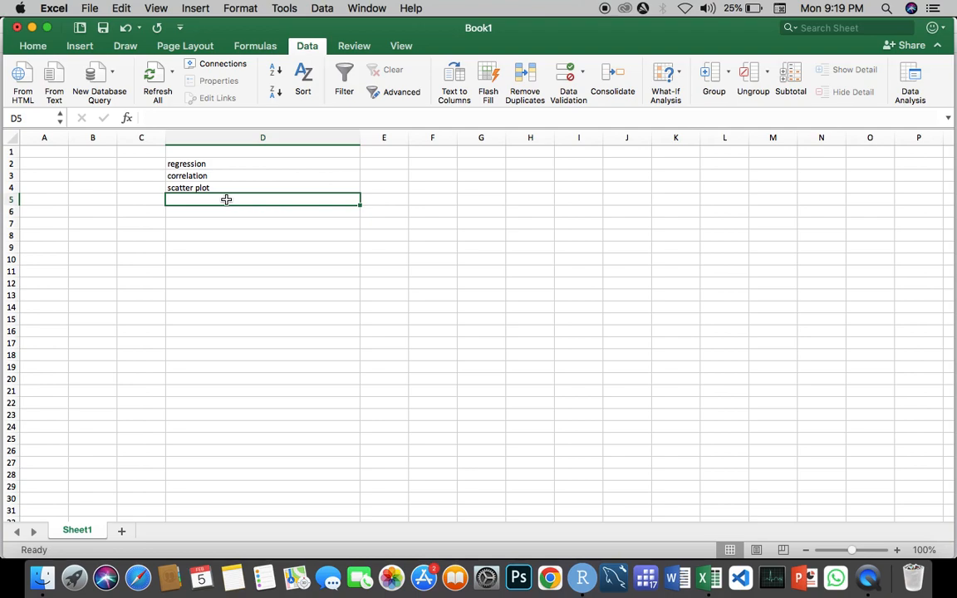
- Enter the regression equation y=bo+b1x as text in cell E2
{"action": "left_click", "coordinate": [382, 165]}
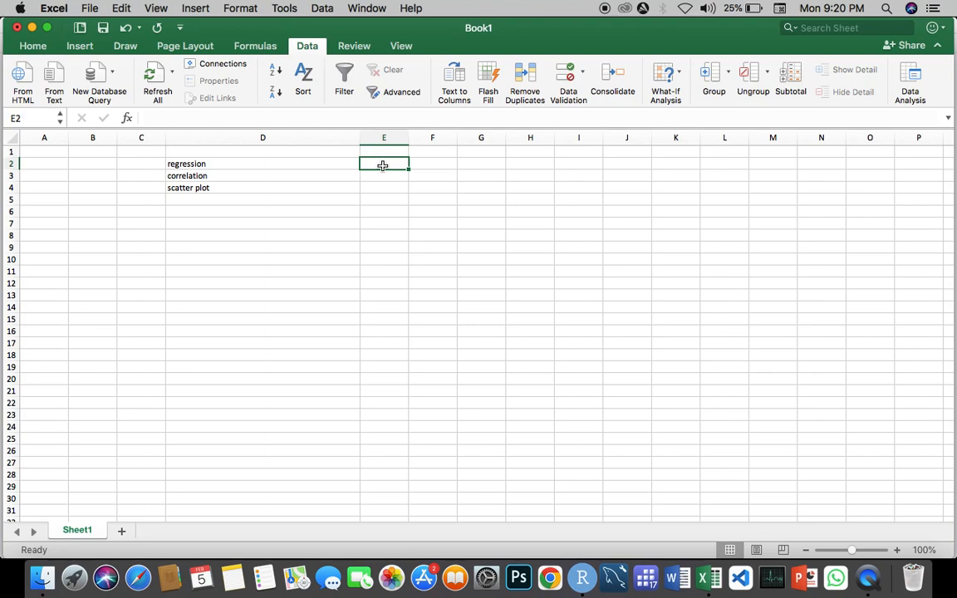
{"action": "type", "text": "y"}
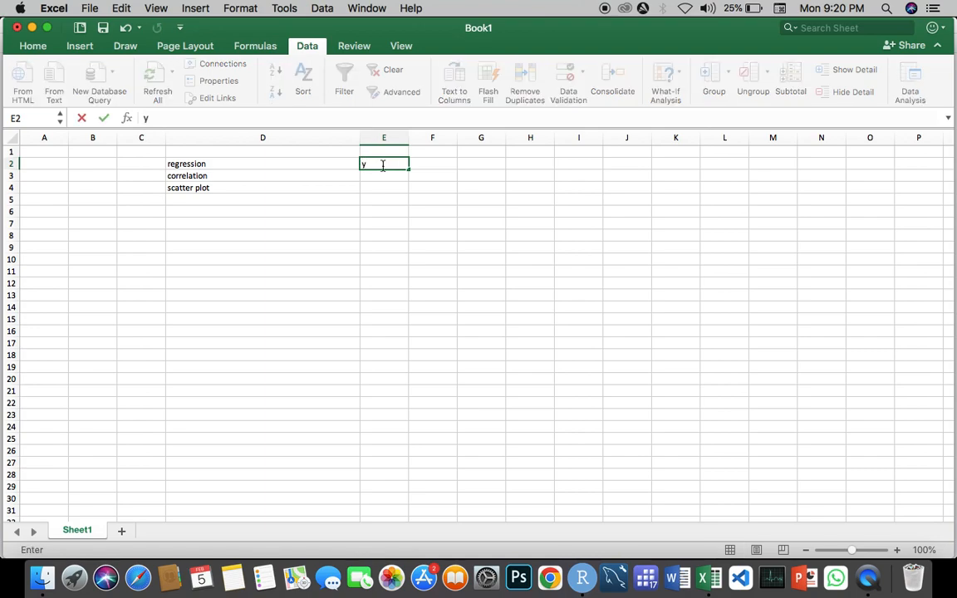
{"action": "type", "text": "=bo+b1x"}
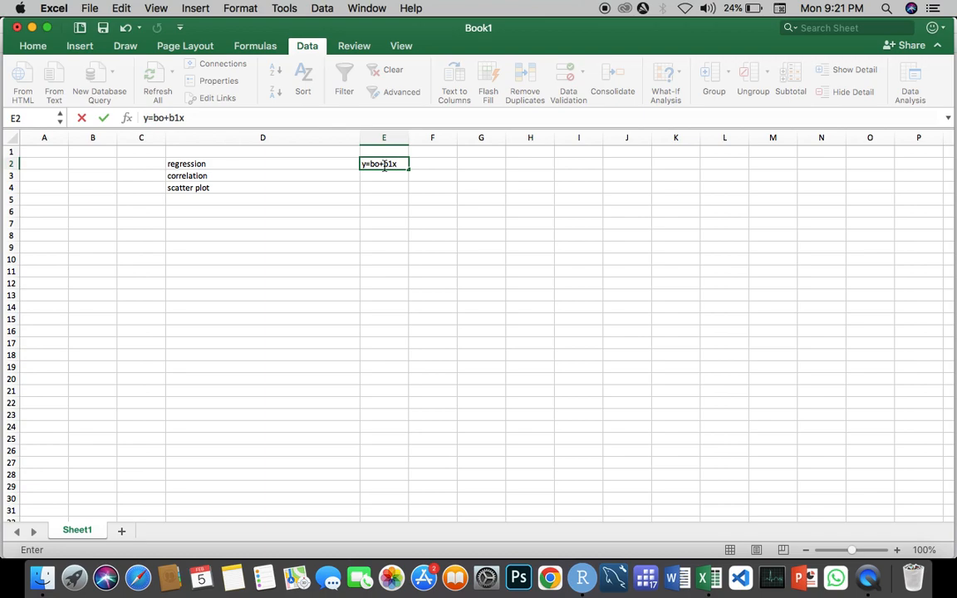
{"action": "left_click", "coordinate": [39, 155]}
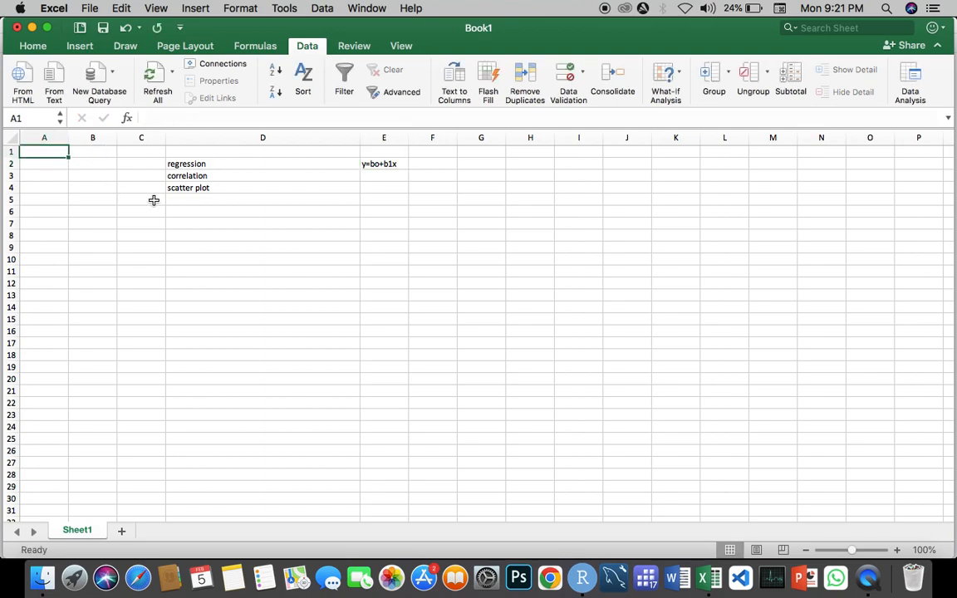
{"action": "left_click", "coordinate": [380, 163]}
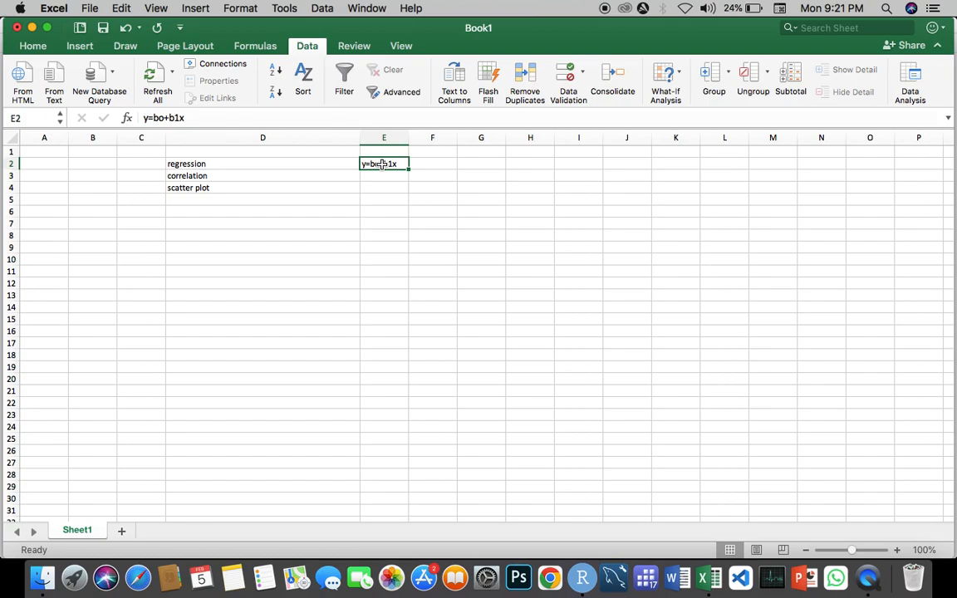
- Fill cells A1 to A10 with 12, 16, 17, 11, 13, 15, 17, 9, 2 and 15
{"action": "left_click", "coordinate": [36, 150]}
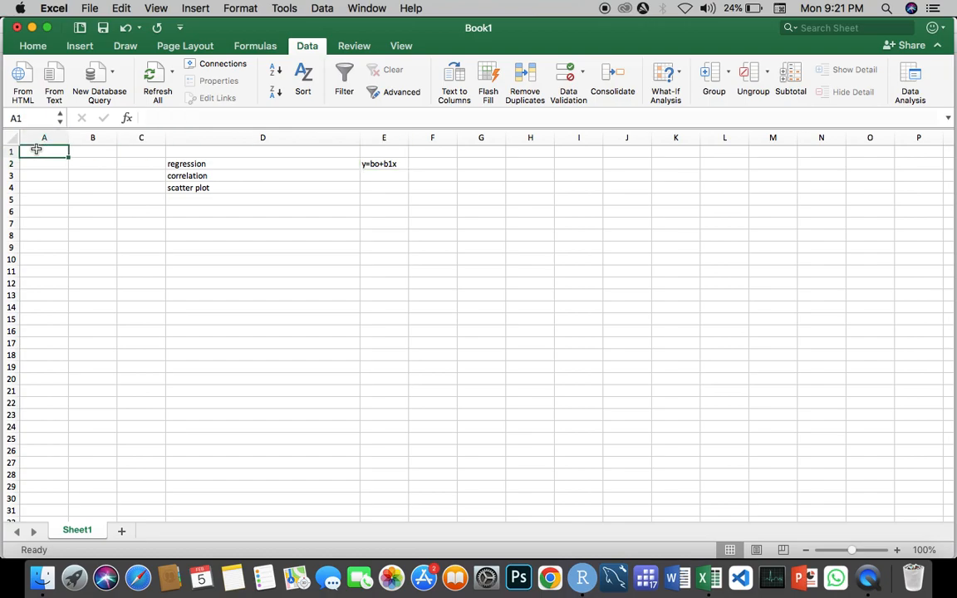
{"action": "type", "text": "12"}
{"action": "key", "text": "Return"}
{"action": "type", "text": "16"}
{"action": "key", "text": "Return"}
{"action": "type", "text": "17"}
{"action": "key", "text": "Return"}
{"action": "type", "text": "11"}
{"action": "key", "text": "Return"}
{"action": "type", "text": "13"}
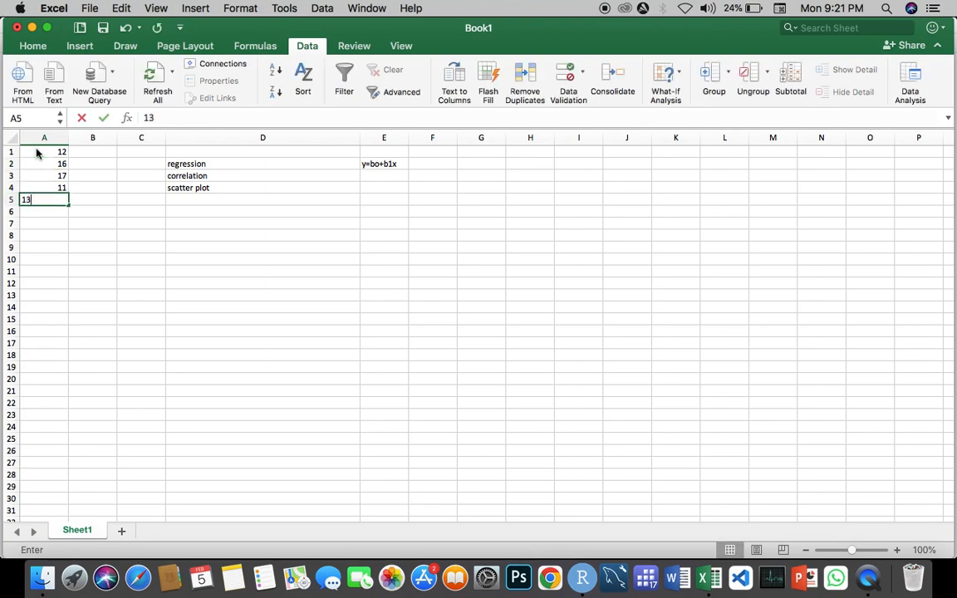
{"action": "key", "text": "Return"}
{"action": "type", "text": "15"}
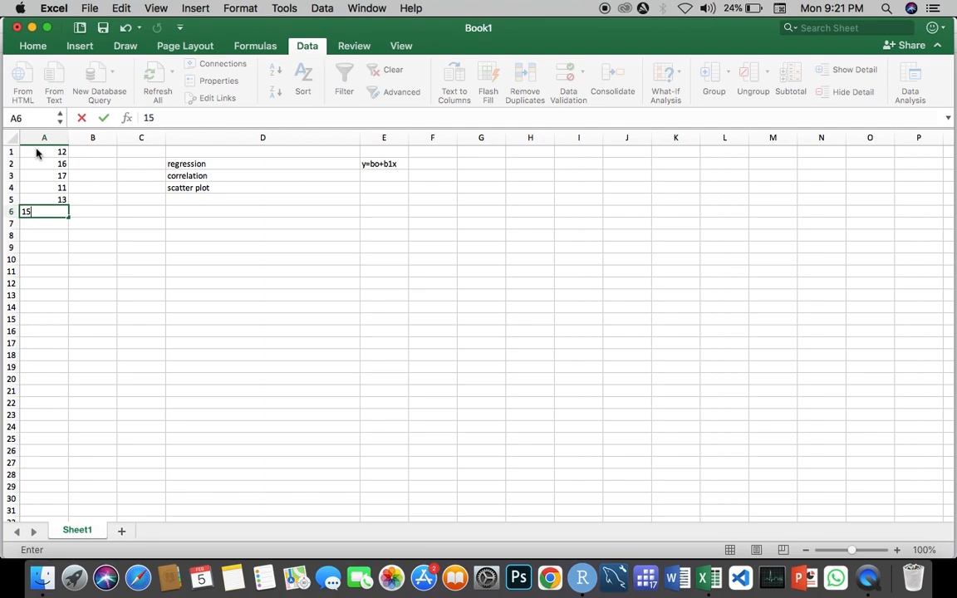
{"action": "key", "text": "Return"}
{"action": "type", "text": "17"}
{"action": "key", "text": "Return"}
{"action": "type", "text": "9"}
{"action": "key", "text": "Return"}
{"action": "type", "text": "2"}
{"action": "key", "text": "Return"}
{"action": "type", "text": "1"}
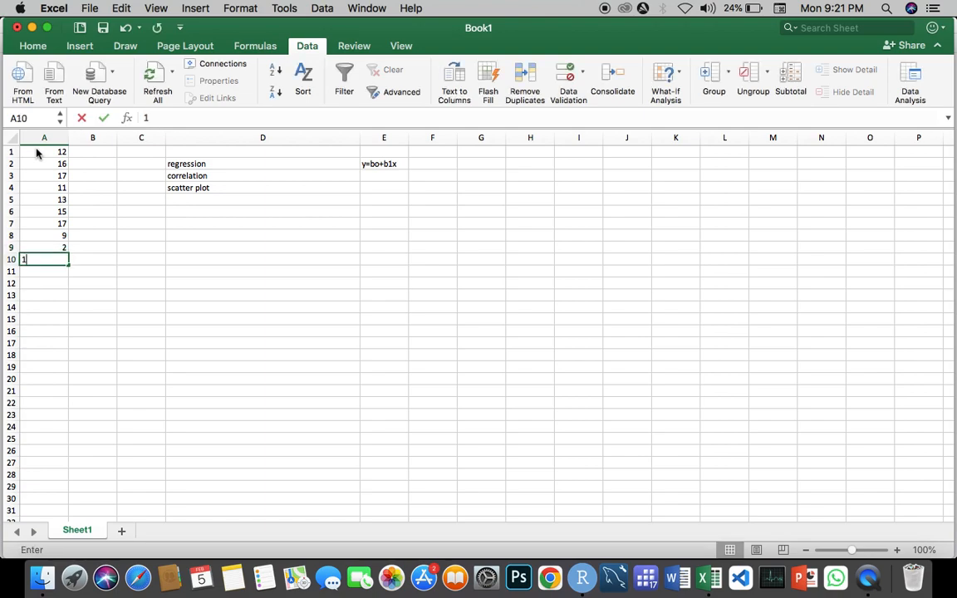
{"action": "type", "text": "5"}
{"action": "key", "text": "Return"}
- Fill cells B1 to B10 with 19, 11, 8, 9, 6, 6, 9, 8, 13 and 16
{"action": "left_click", "coordinate": [98, 155]}
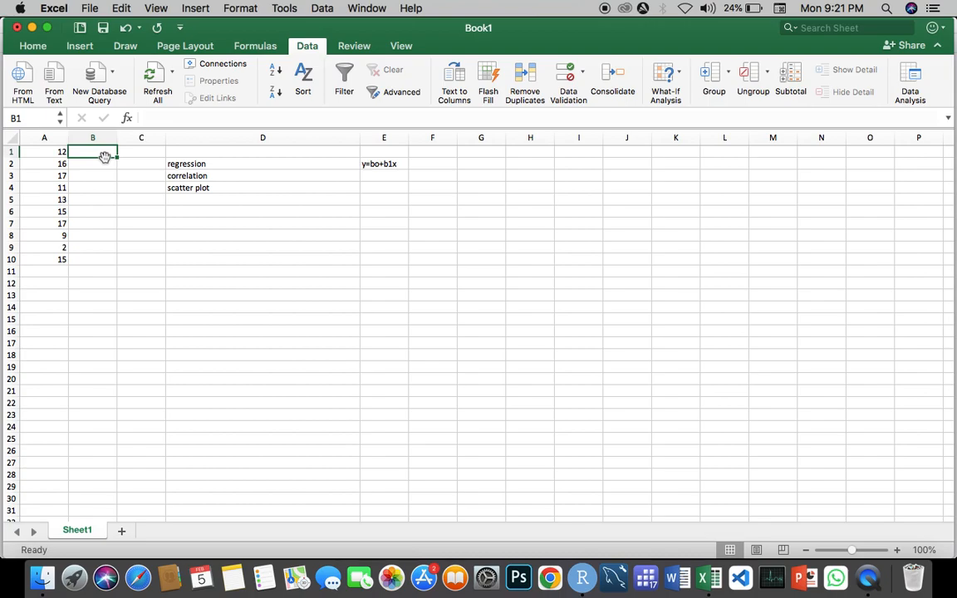
{"action": "type", "text": "19"}
{"action": "key", "text": "Return"}
{"action": "type", "text": "11"}
{"action": "key", "text": "Return"}
{"action": "type", "text": "8"}
{"action": "key", "text": "Return"}
{"action": "type", "text": "9"}
{"action": "key", "text": "Return"}
{"action": "type", "text": "6"}
{"action": "key", "text": "Return"}
{"action": "type", "text": "6"}
{"action": "key", "text": "Return"}
{"action": "type", "text": "9"}
{"action": "key", "text": "Return"}
{"action": "type", "text": "8"}
{"action": "key", "text": "Return"}
{"action": "type", "text": "13"}
{"action": "key", "text": "Return"}
{"action": "type", "text": "16"}
{"action": "key", "text": "Return"}
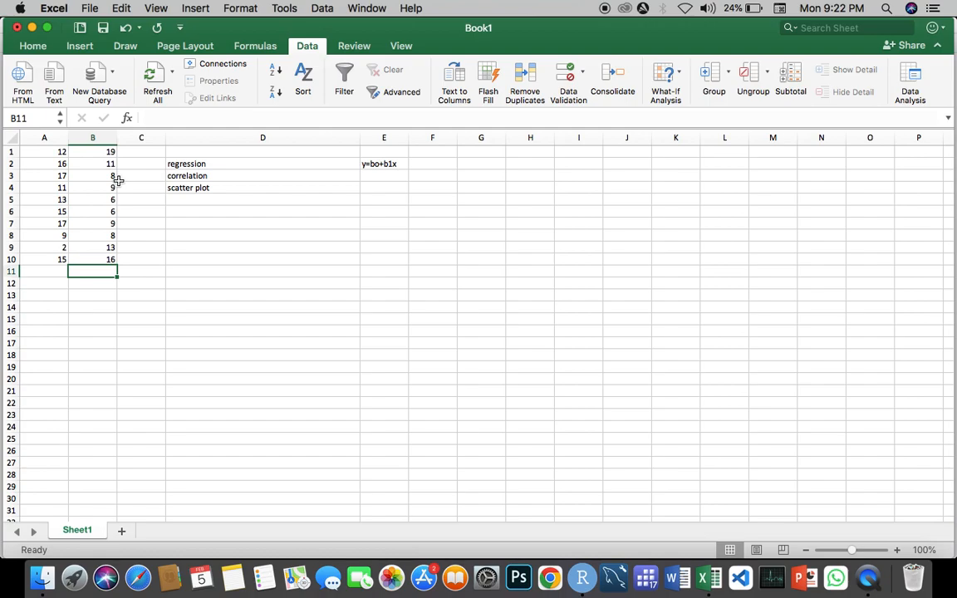
{"action": "left_click", "coordinate": [77, 155]}
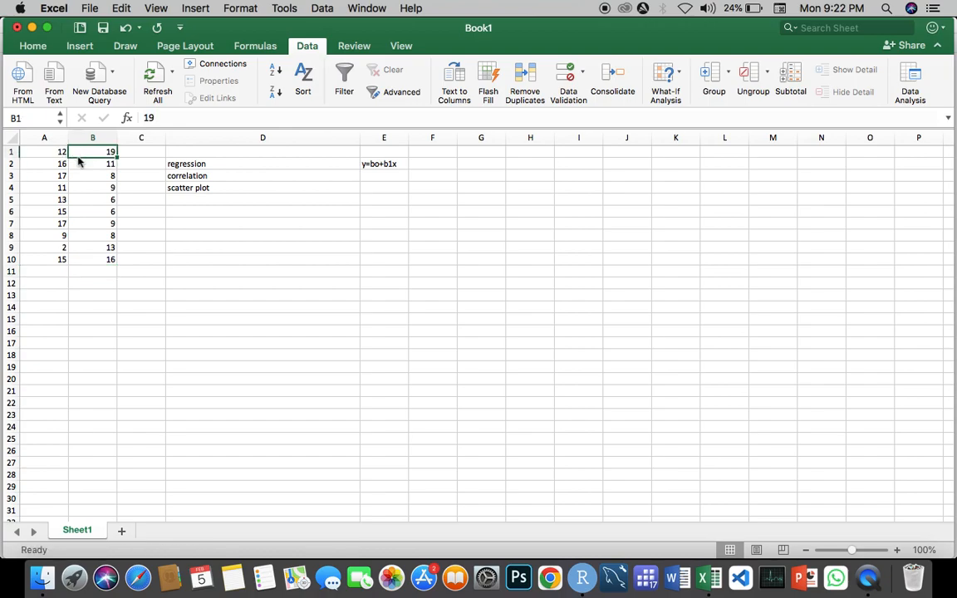
- Clear the text labels in cells D2 to D4 and the equation in cell E2
{"action": "left_click", "coordinate": [211, 189]}
{"action": "key", "text": "Delete"}
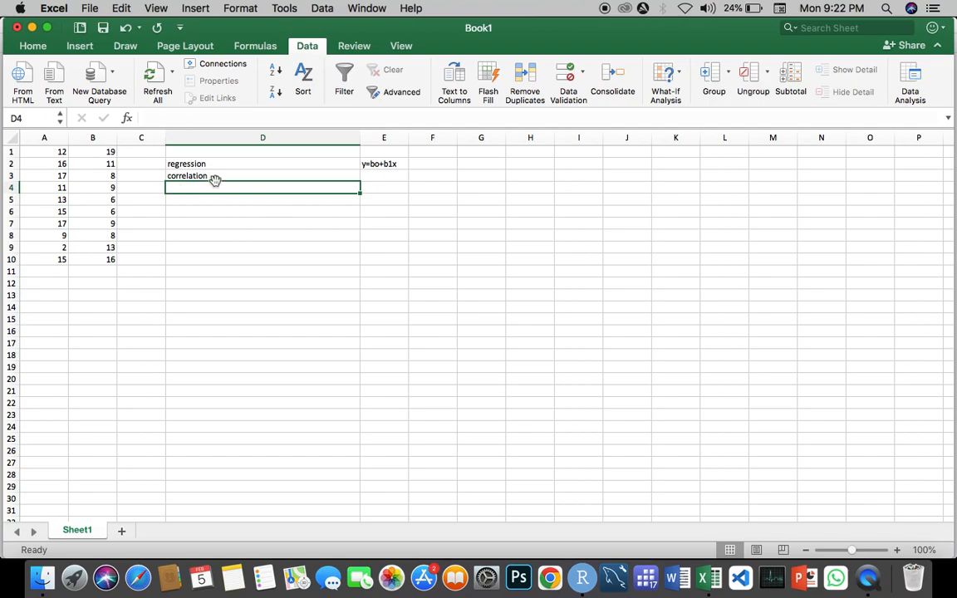
{"action": "left_click", "coordinate": [212, 171]}
{"action": "key", "text": "Delete"}
{"action": "left_click", "coordinate": [220, 164]}
{"action": "key", "text": "Delete"}
{"action": "left_click", "coordinate": [382, 163]}
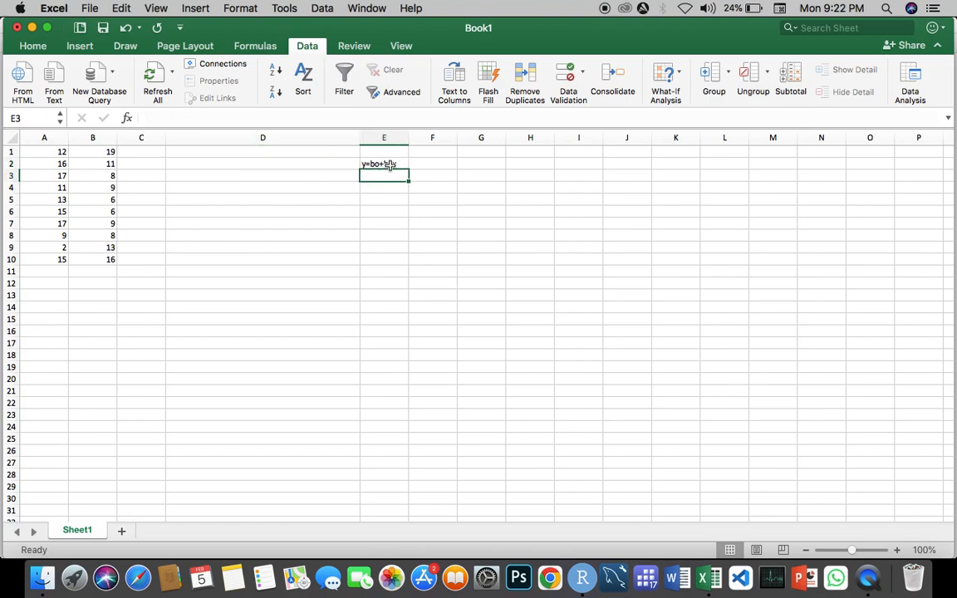
{"action": "key", "text": "Delete"}
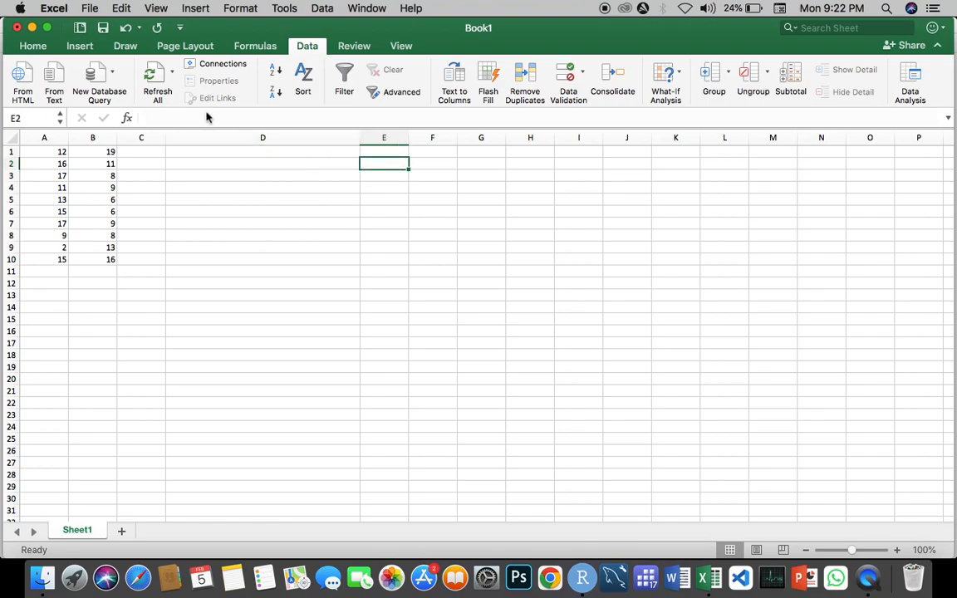
- Select the data in A1:B10 and open the Data Analysis tools
{"action": "right_click", "coordinate": [52, 152]}
{"action": "key", "text": "Escape"}
{"action": "left_click", "coordinate": [90, 196]}
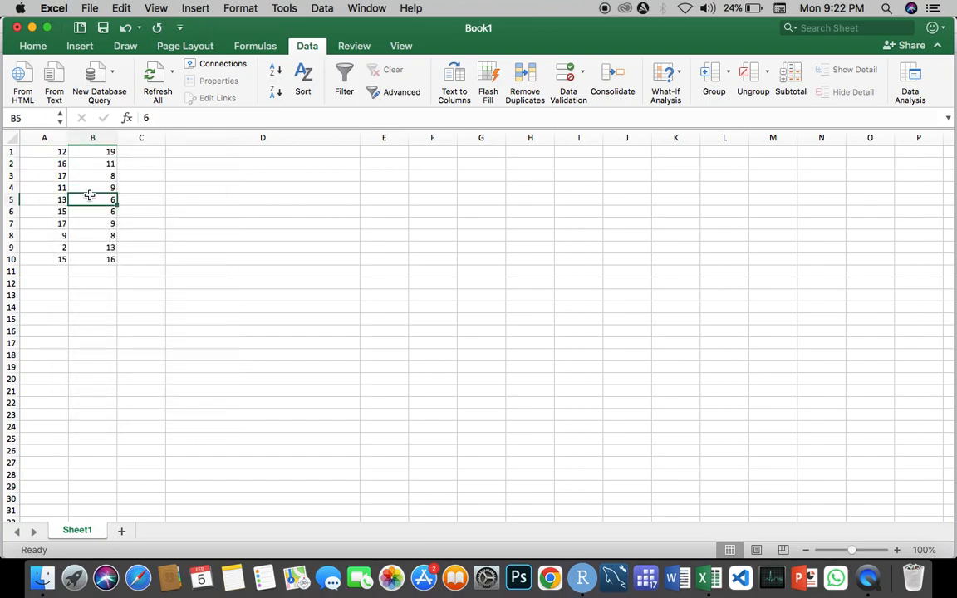
{"action": "key", "text": "super+a"}
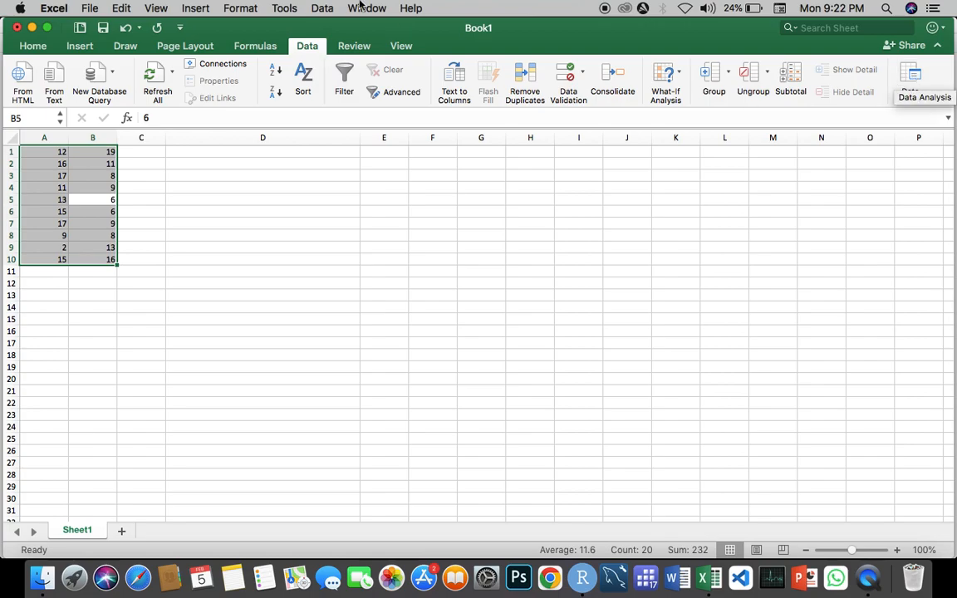
{"action": "left_click", "coordinate": [227, 7]}
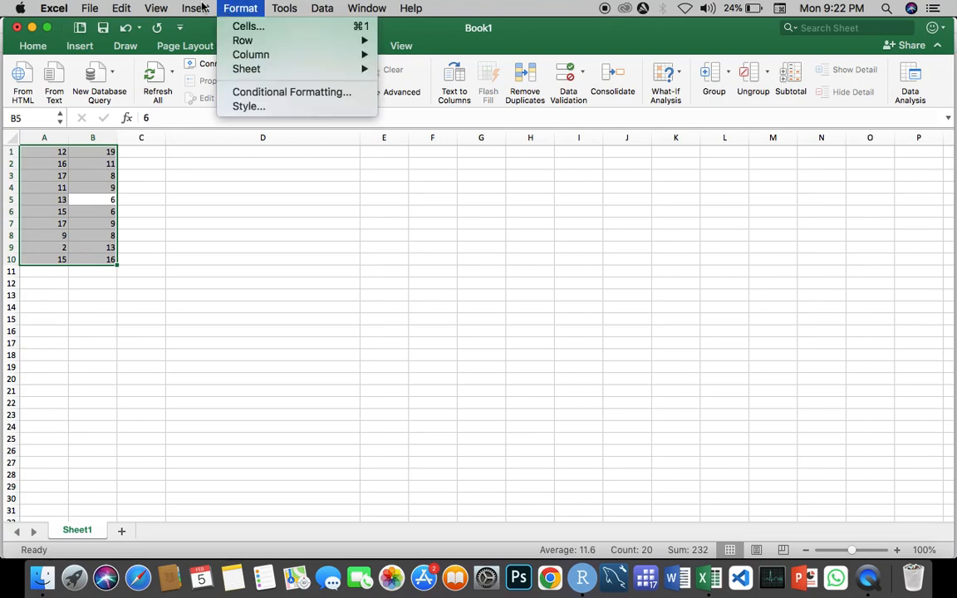
{"action": "mouse_move", "coordinate": [186, 6]}
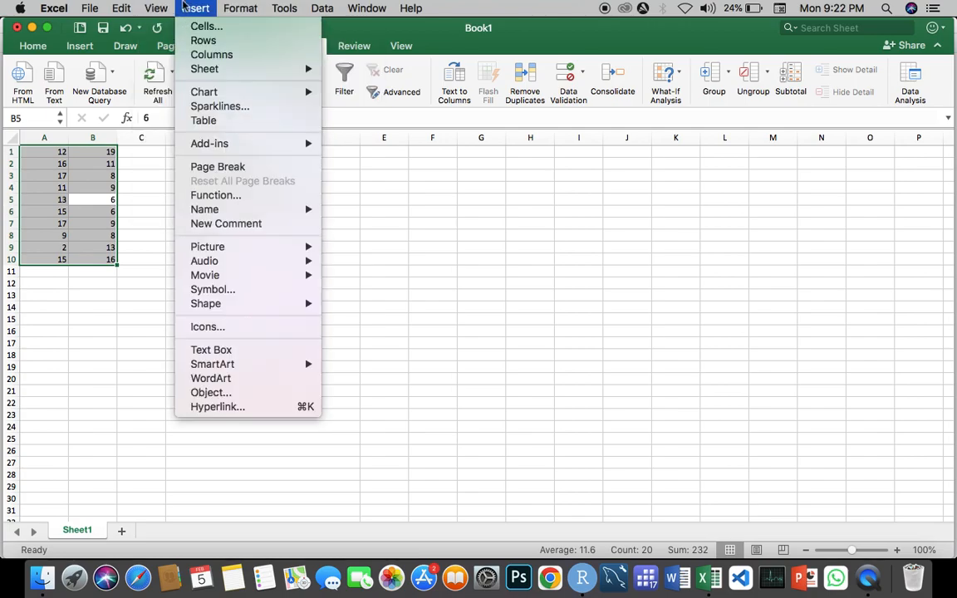
{"action": "mouse_move", "coordinate": [293, 7]}
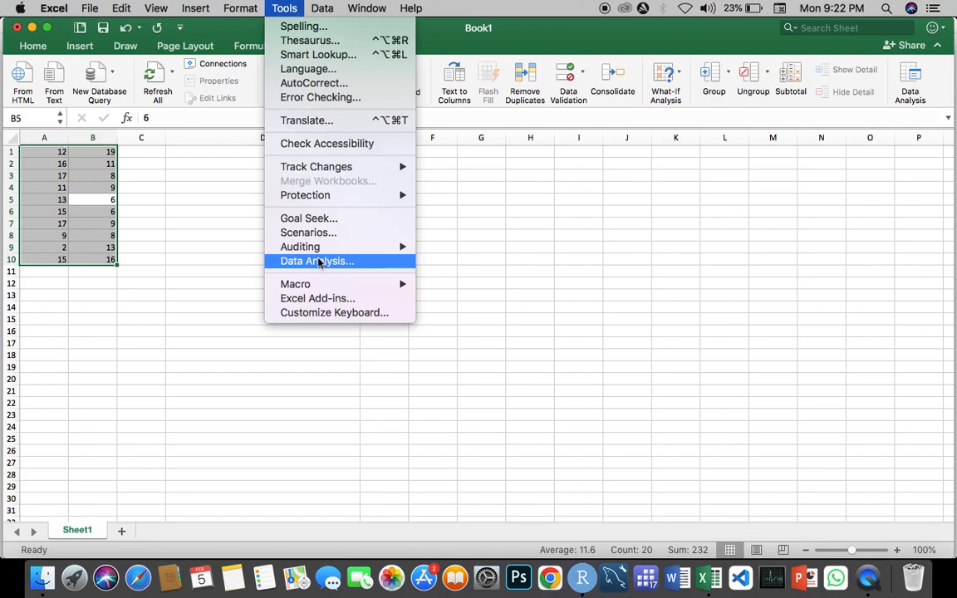
{"action": "left_click", "coordinate": [318, 261]}
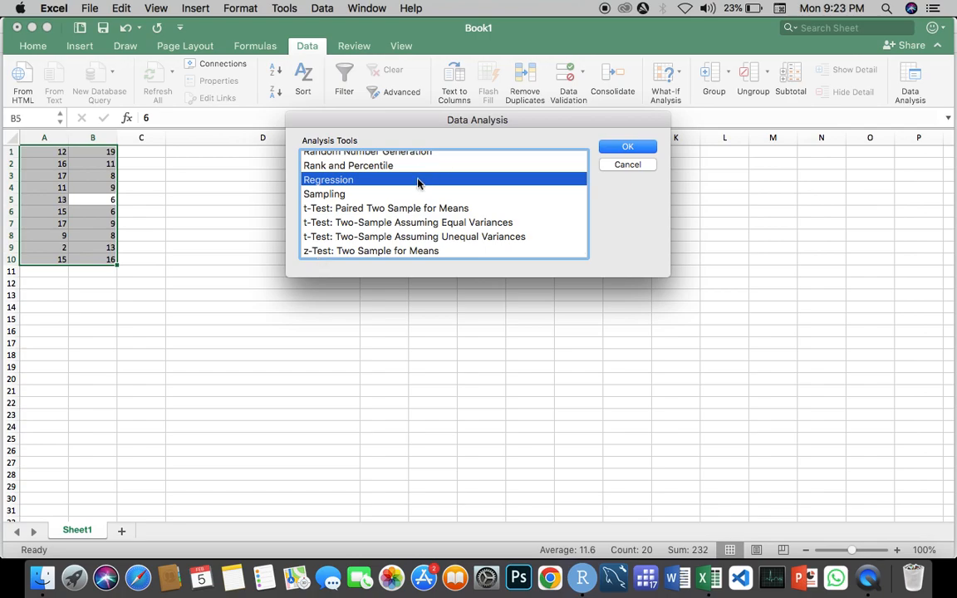
- Choose Regression from the analysis tools and open its settings, with the data rows in view
{"action": "scroll", "coordinate": [411, 183], "scroll_direction": "up", "scroll_amount": 10}
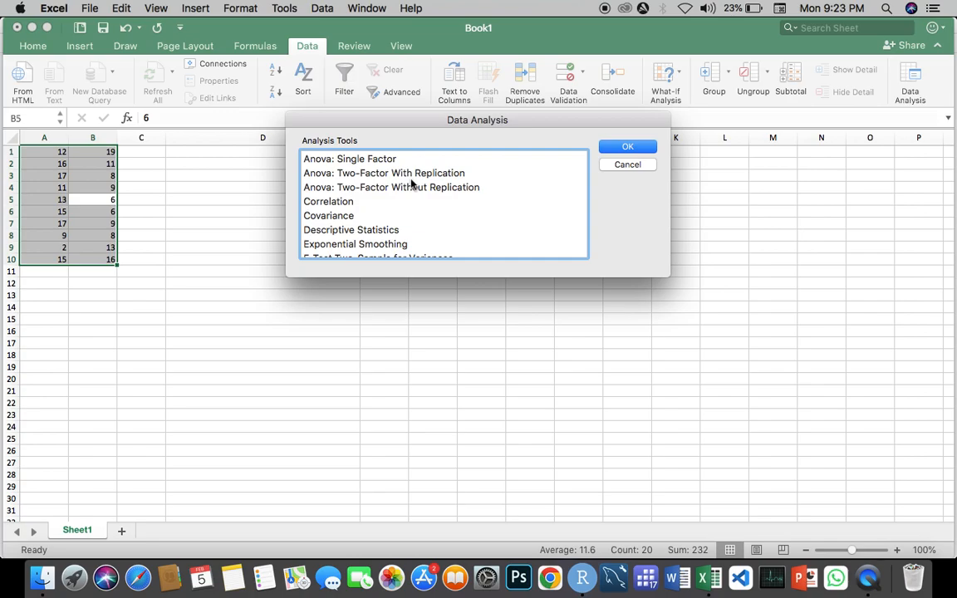
{"action": "scroll", "coordinate": [411, 185], "scroll_direction": "down", "scroll_amount": 3}
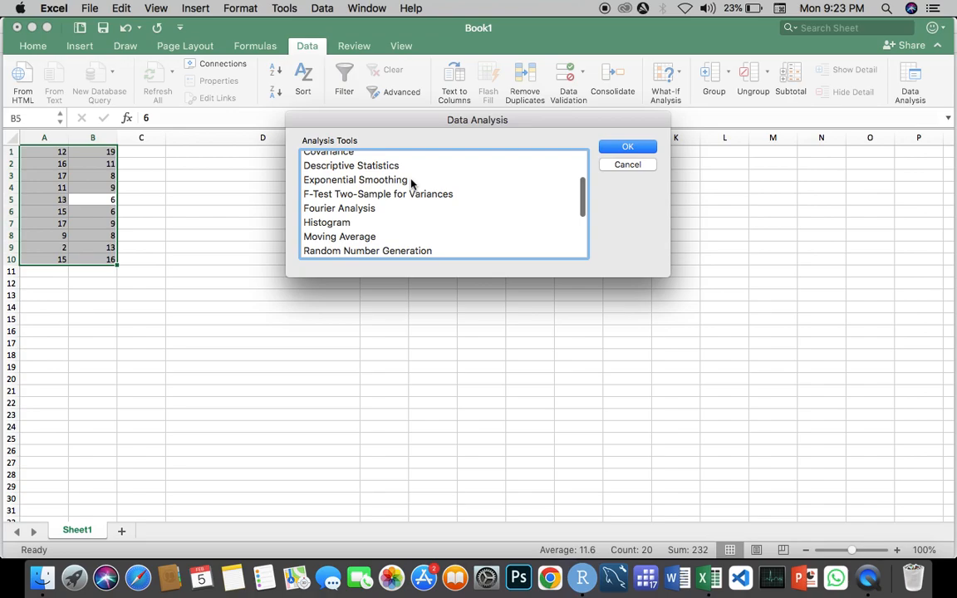
{"action": "scroll", "coordinate": [411, 184], "scroll_direction": "down", "scroll_amount": 4}
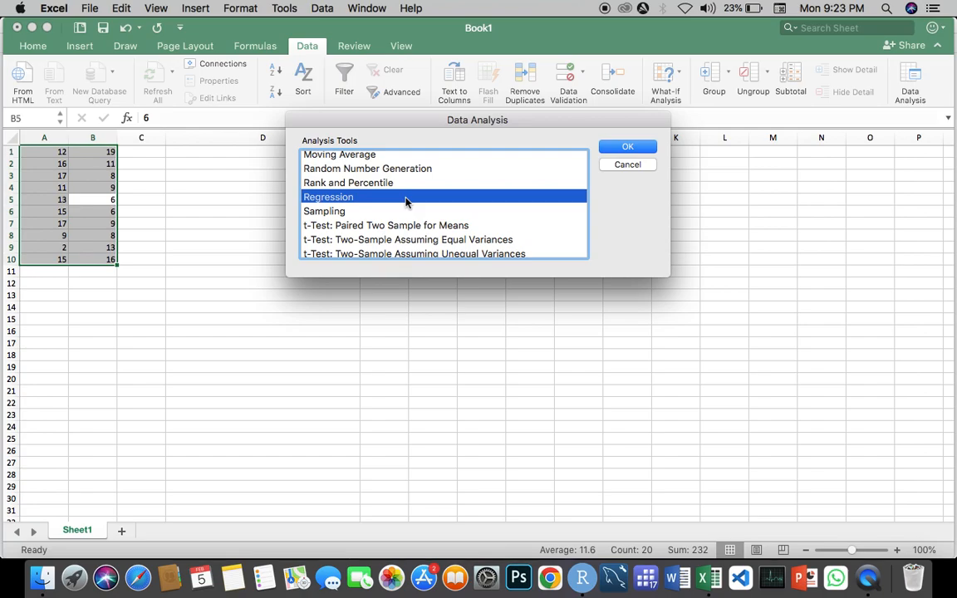
{"action": "left_click", "coordinate": [337, 210]}
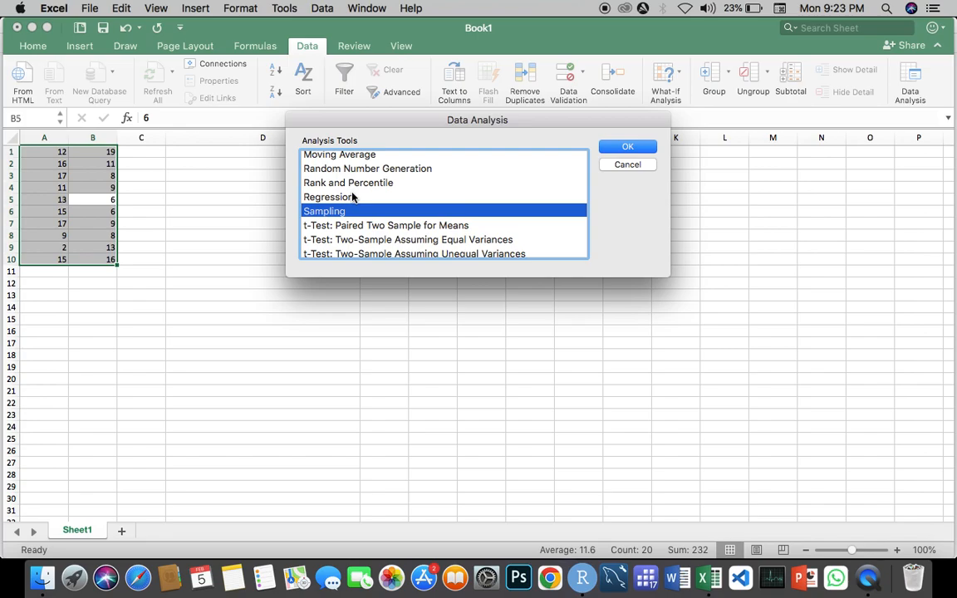
{"action": "left_click", "coordinate": [352, 197]}
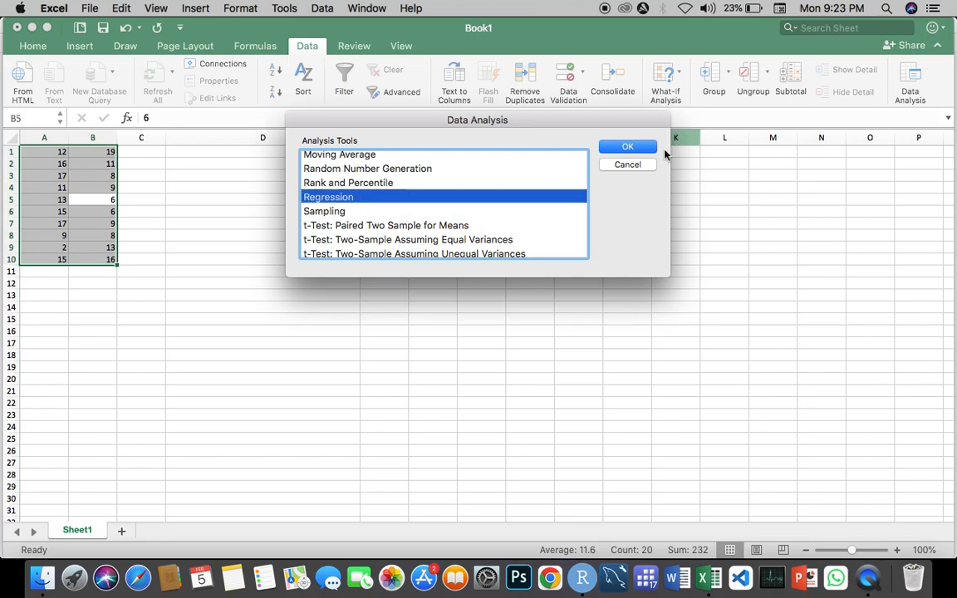
{"action": "left_click", "coordinate": [631, 147]}
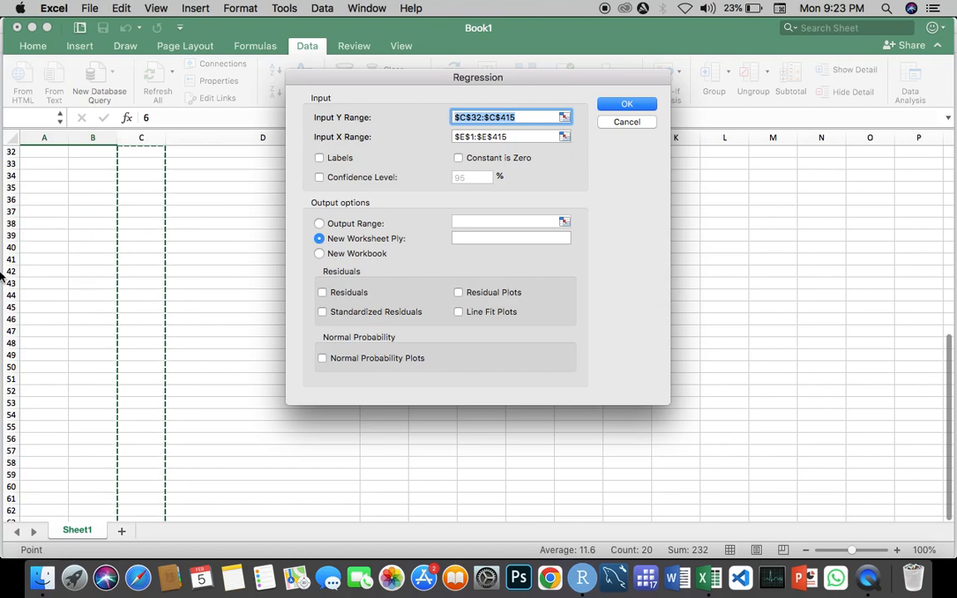
{"action": "scroll", "coordinate": [113, 264], "scroll_direction": "up", "scroll_amount": 10}
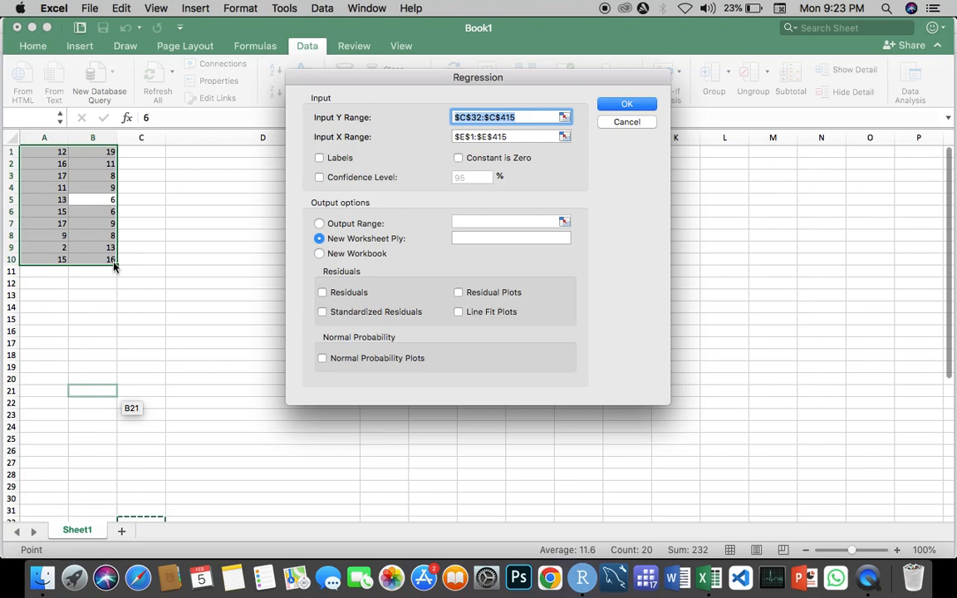
- Set the regression's Input Y Range to the column A data, $A$1:$A$10
{"action": "left_click", "coordinate": [55, 160]}
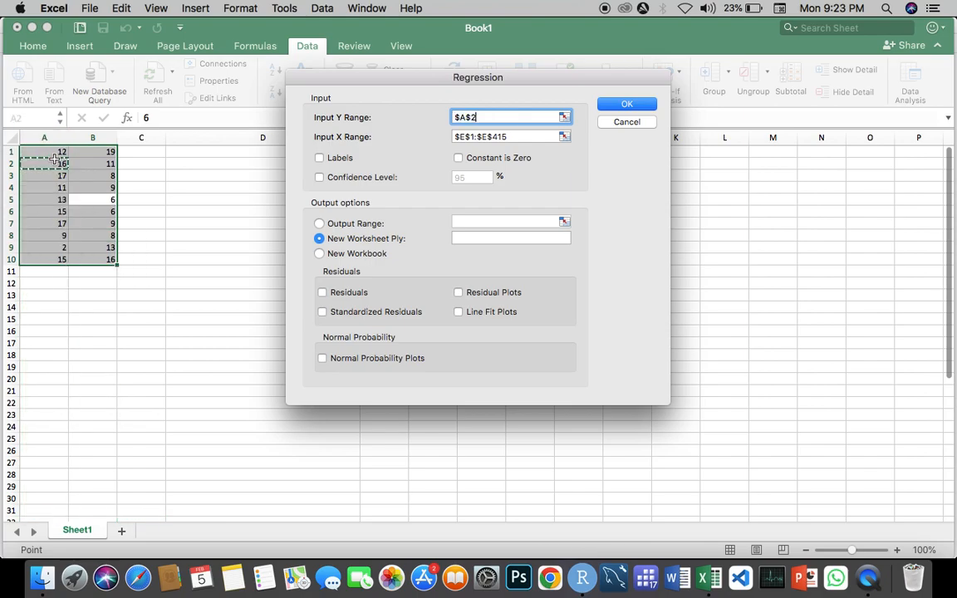
{"action": "left_click", "coordinate": [55, 151]}
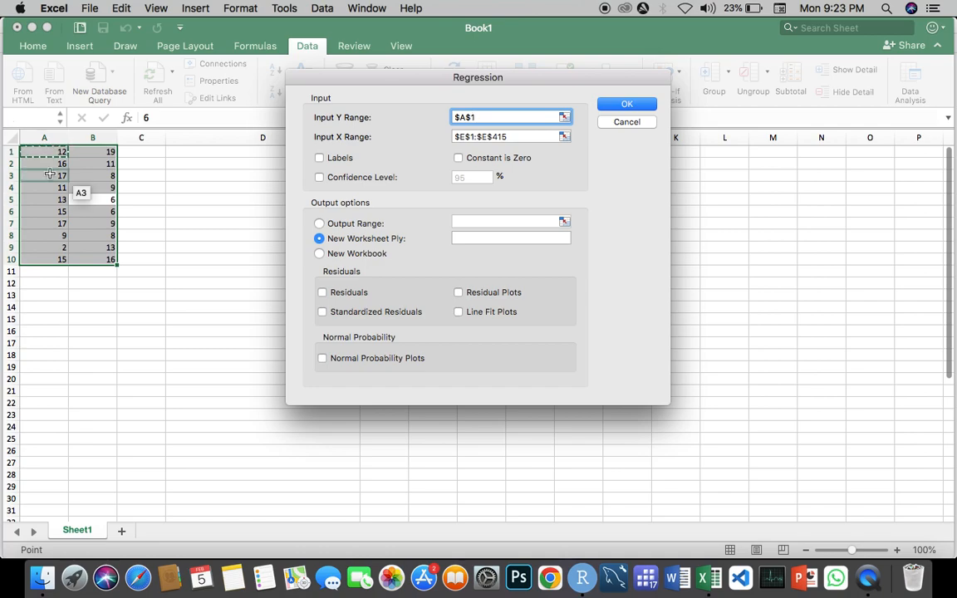
{"action": "left_click", "coordinate": [50, 153]}
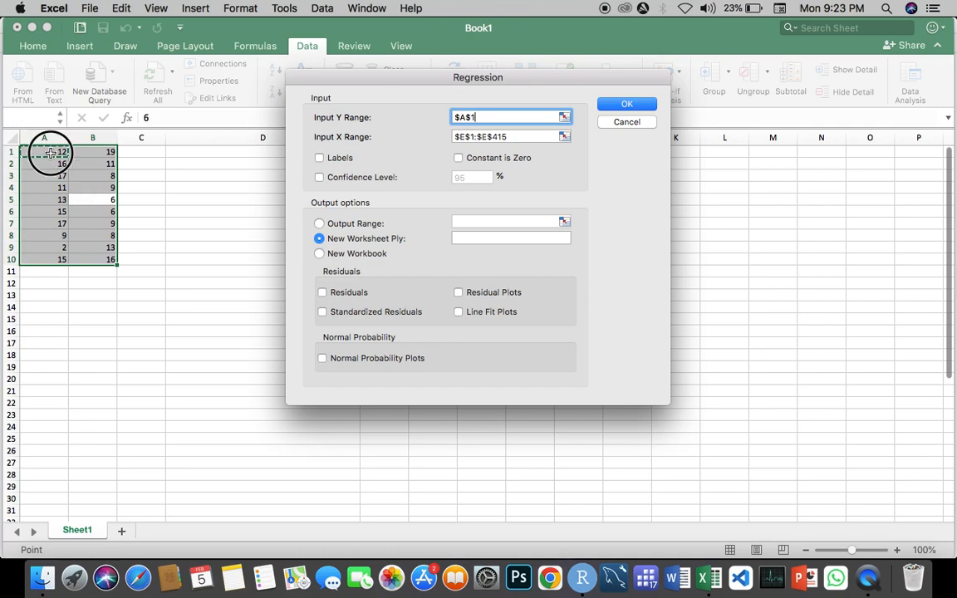
{"action": "left_click_drag", "start_coordinate": [51, 152], "coordinate": [58, 258]}
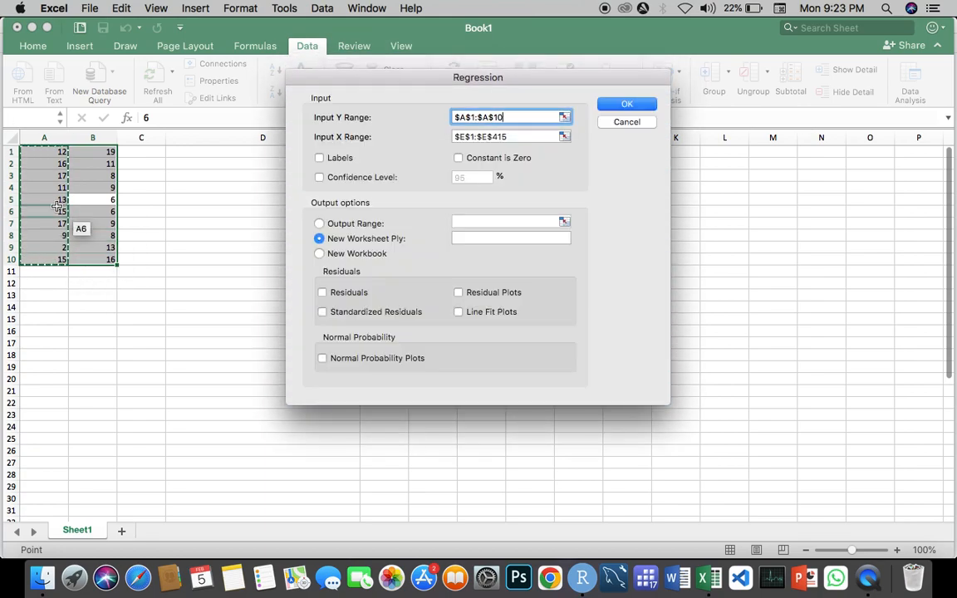
- Set the Input X Range from the column B data as $B$1:$B$105
{"action": "left_click", "coordinate": [500, 137]}
{"action": "left_click_drag", "start_coordinate": [97, 154], "coordinate": [96, 154]}
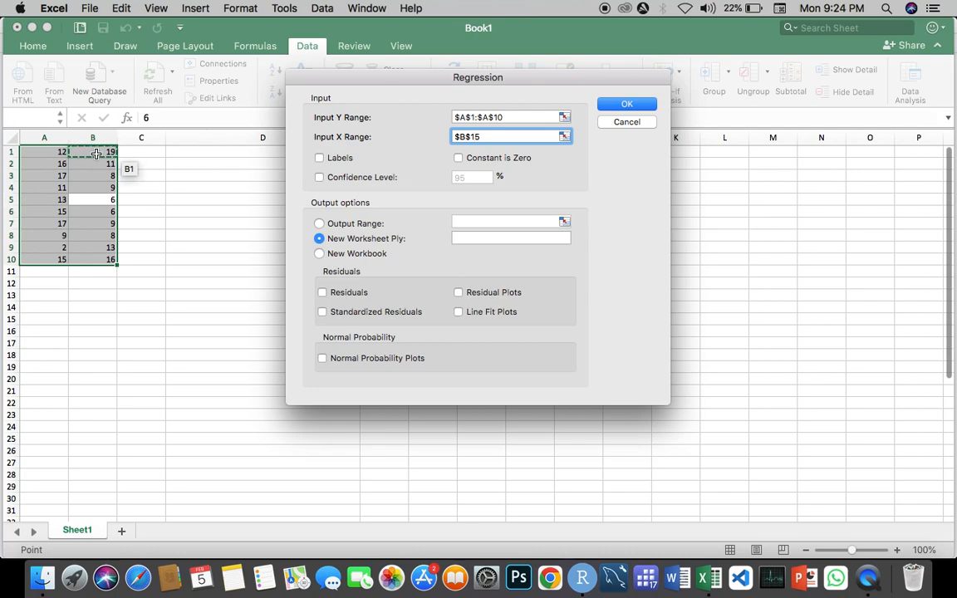
{"action": "left_click_drag", "start_coordinate": [96, 154], "coordinate": [100, 264]}
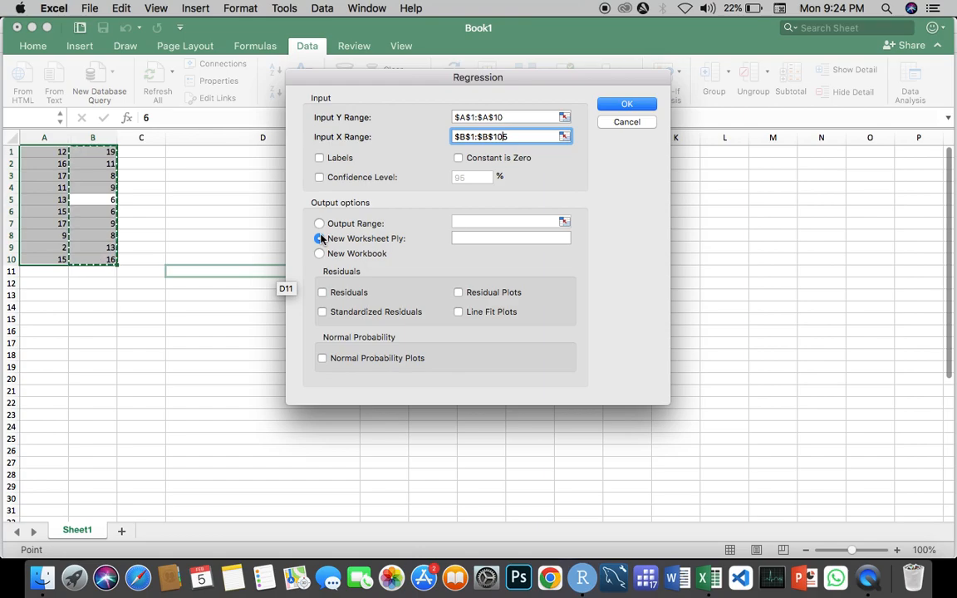
{"action": "type", "text": "5"}
- Try to run the regression without a custom confidence level, then return to its settings
{"action": "left_click", "coordinate": [318, 176]}
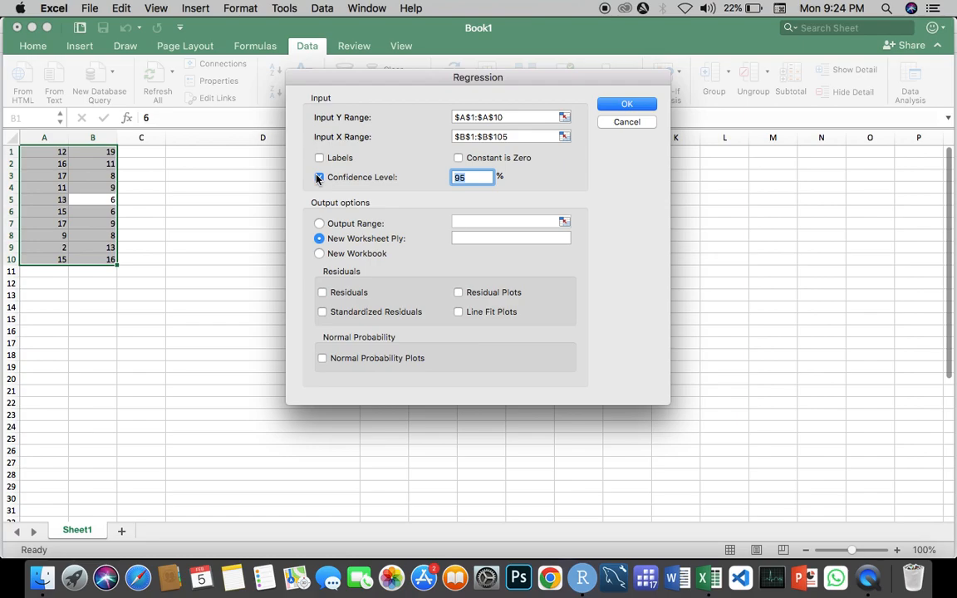
{"action": "left_click", "coordinate": [319, 176]}
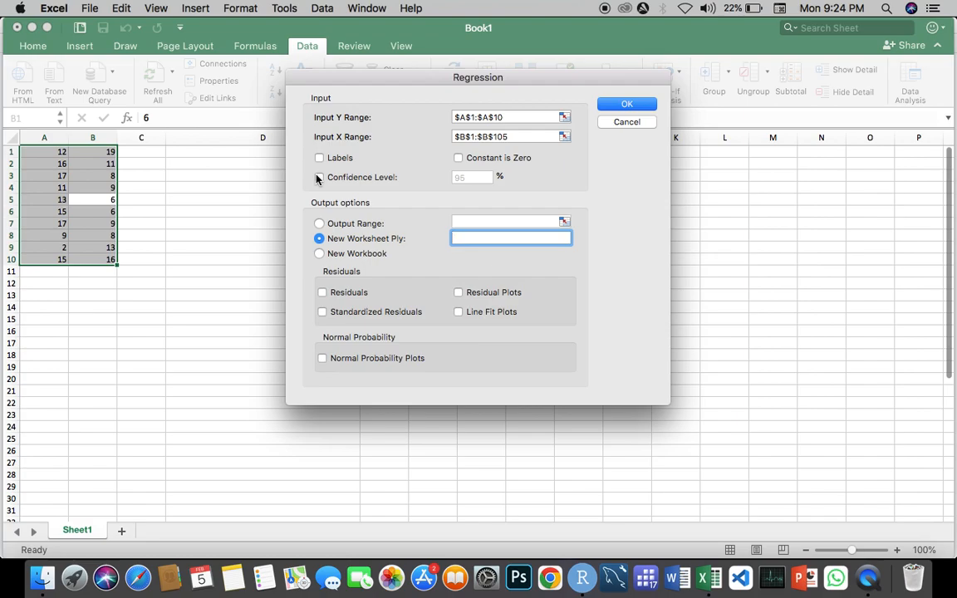
{"action": "left_click", "coordinate": [635, 105]}
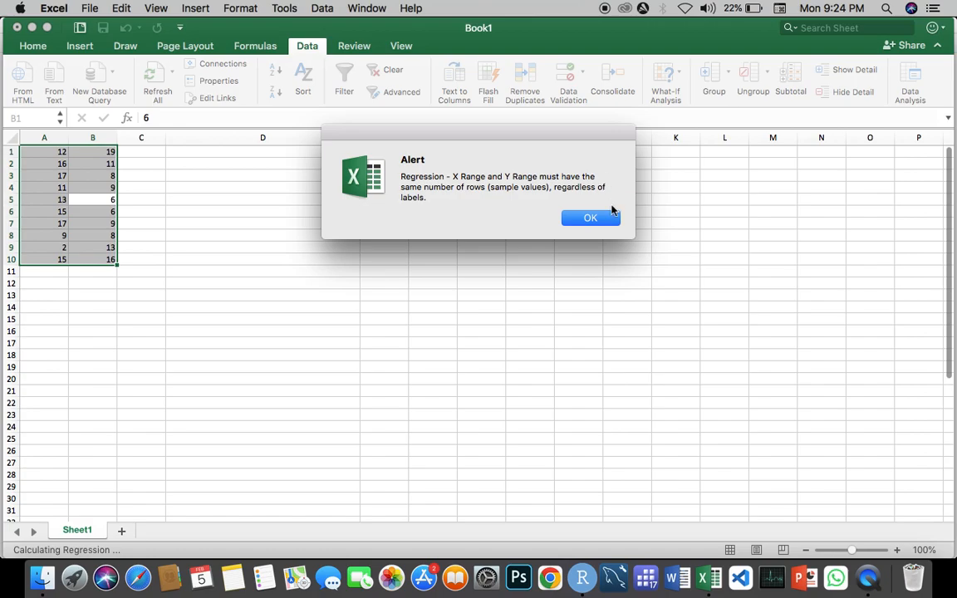
{"action": "left_click", "coordinate": [590, 220]}
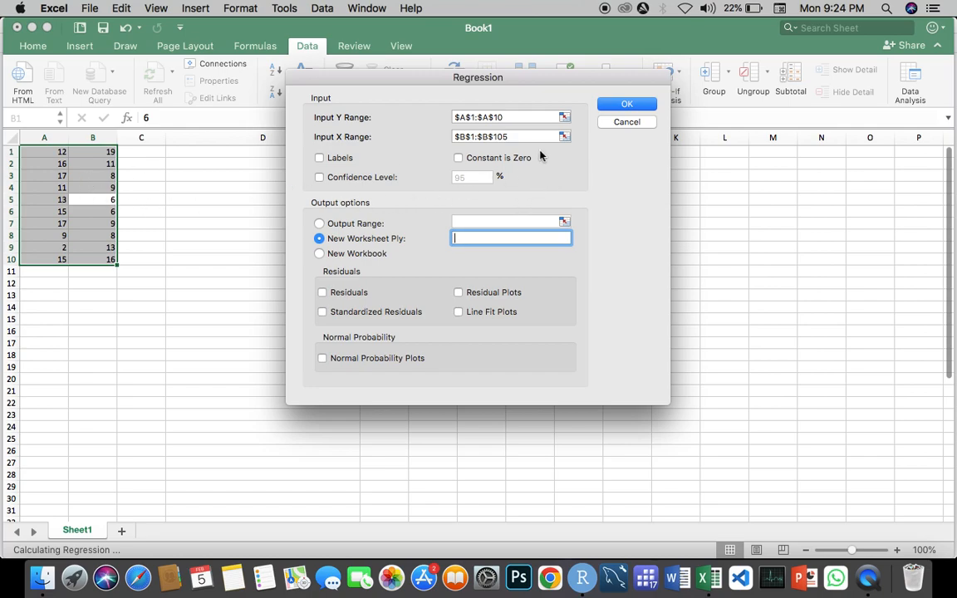
- Replace the Input X Range with B1:B10, run the regression to a new worksheet, and select the X Variable 1 coefficient
{"action": "triple_click", "coordinate": [512, 137]}
{"action": "left_click", "coordinate": [101, 154]}
{"action": "left_click_drag", "start_coordinate": [101, 155], "coordinate": [108, 250]}
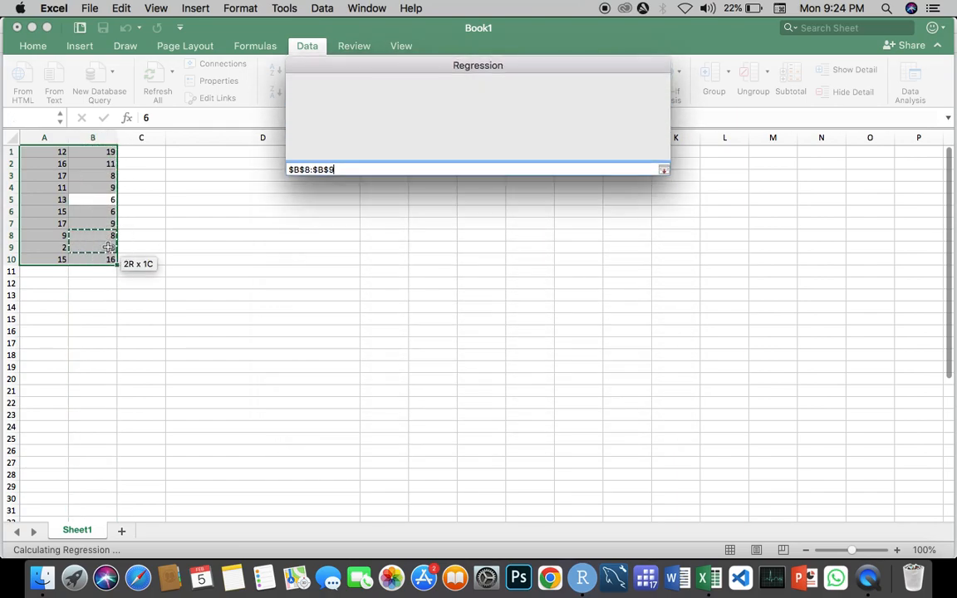
{"action": "left_click", "coordinate": [167, 202]}
{"action": "left_click", "coordinate": [95, 157]}
{"action": "left_click_drag", "start_coordinate": [96, 157], "coordinate": [91, 255]}
{"action": "left_click", "coordinate": [623, 102]}
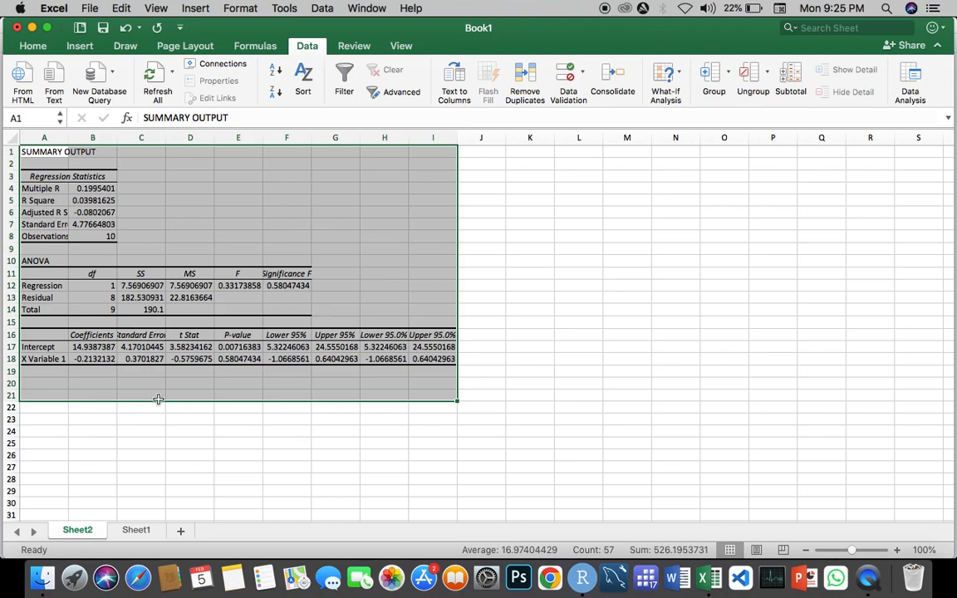
{"action": "left_click", "coordinate": [82, 362]}
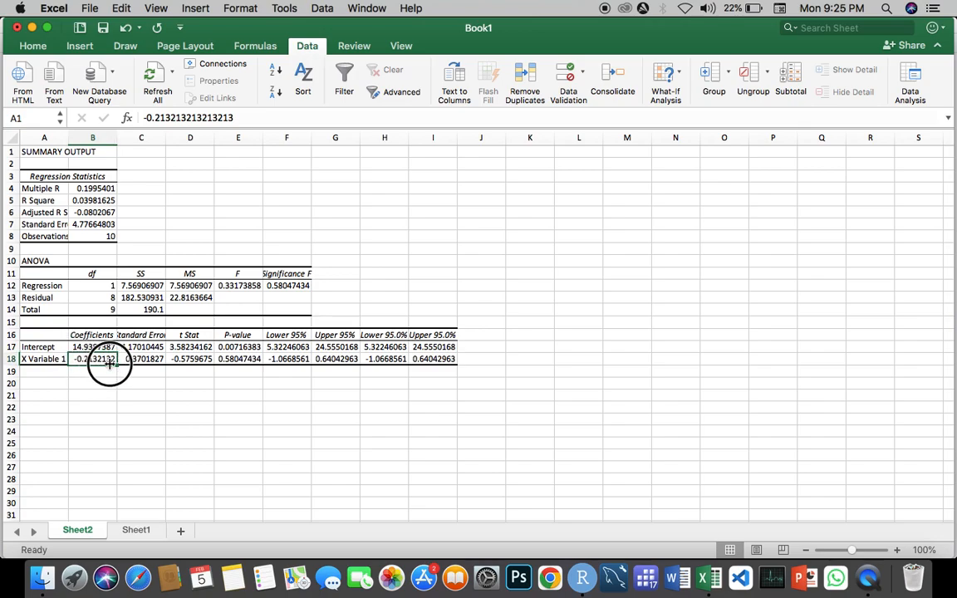